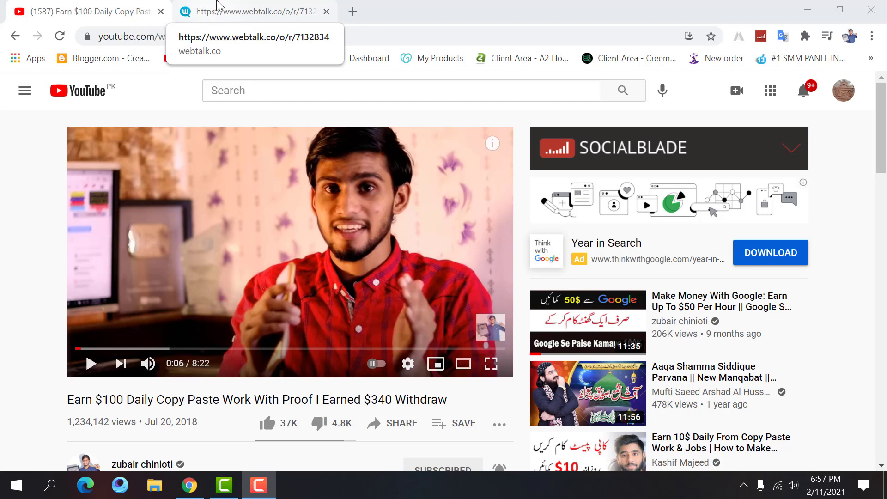
Step: Switch to the opened Webtalk invitation page and proceed to its sign-up form
click(219, 7)
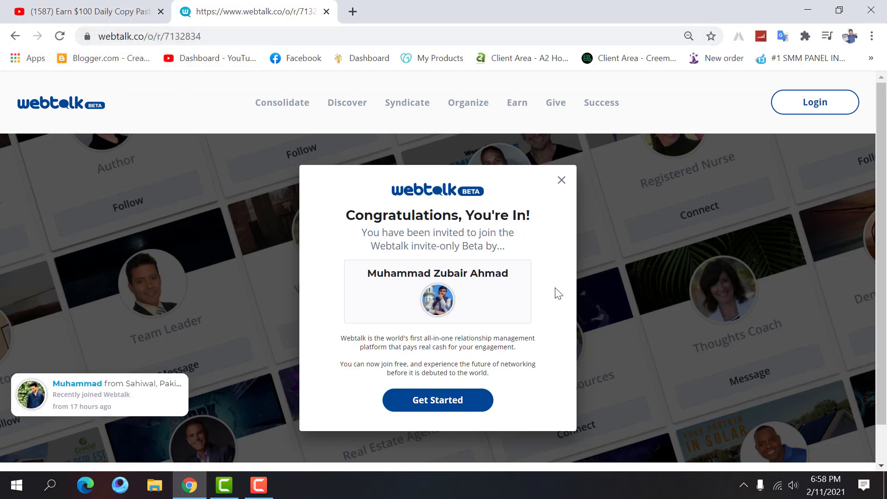
click(453, 402)
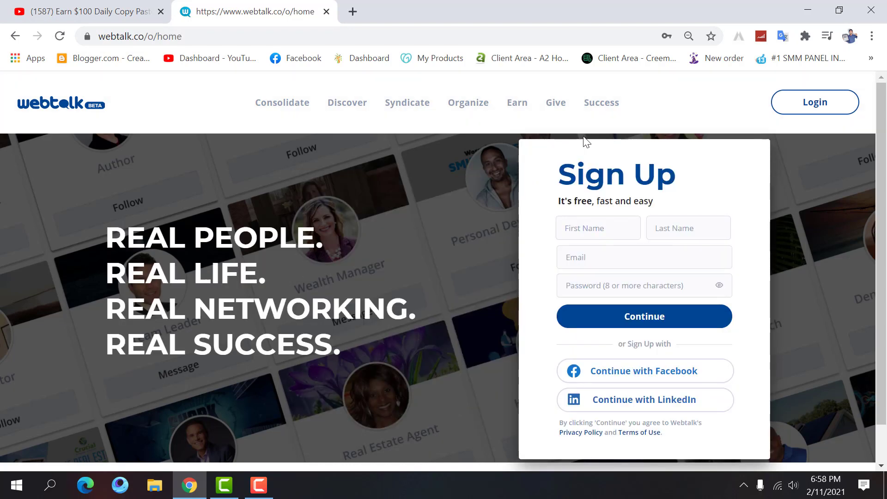
drag(563, 177, 692, 183)
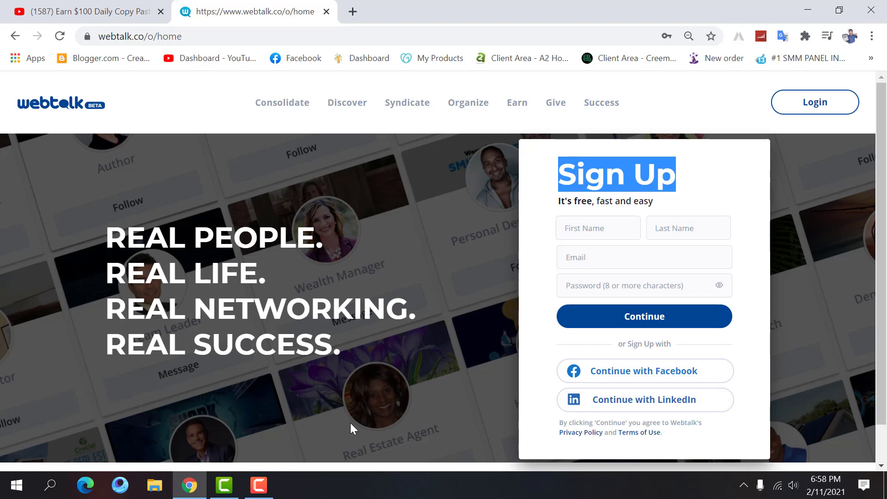
Step: Submit the sign-up form with the first name, last name, e-mail and account password, and save the login in the browser
click(603, 228)
click(615, 242)
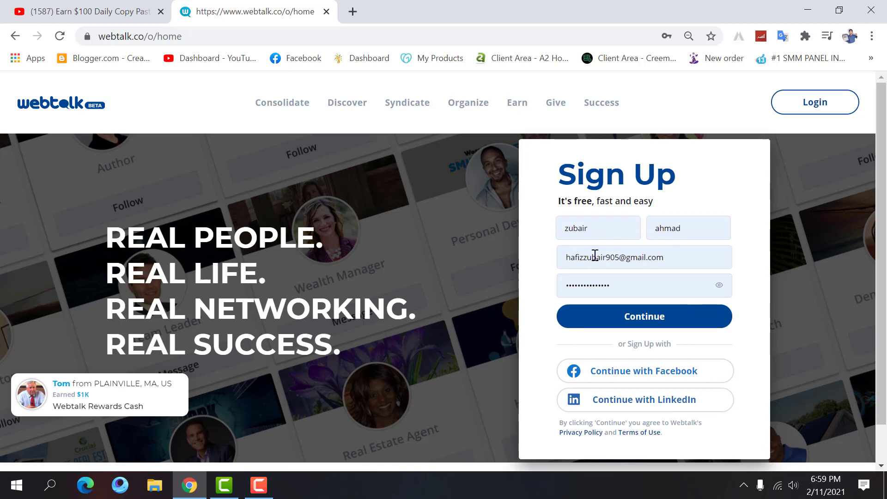
click(673, 319)
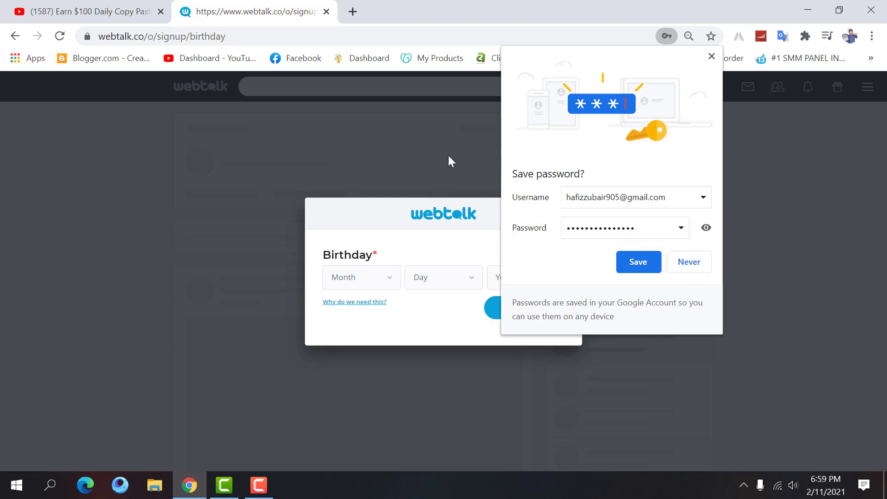
click(644, 264)
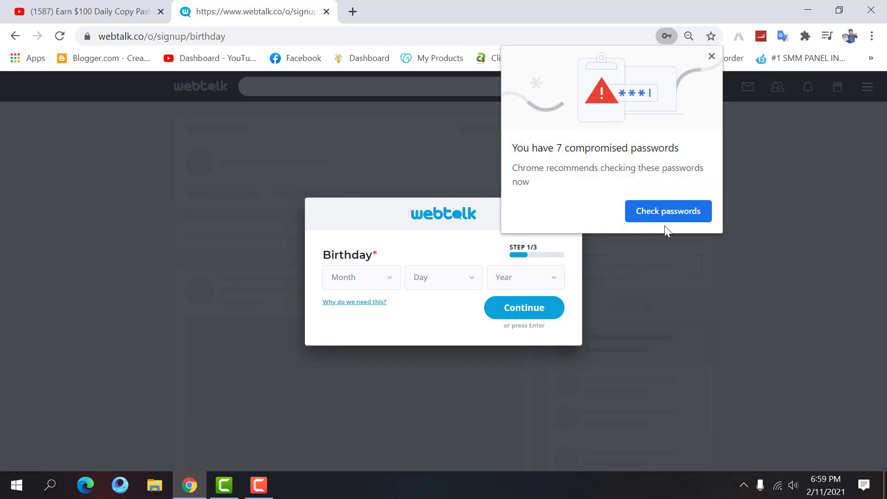
click(712, 56)
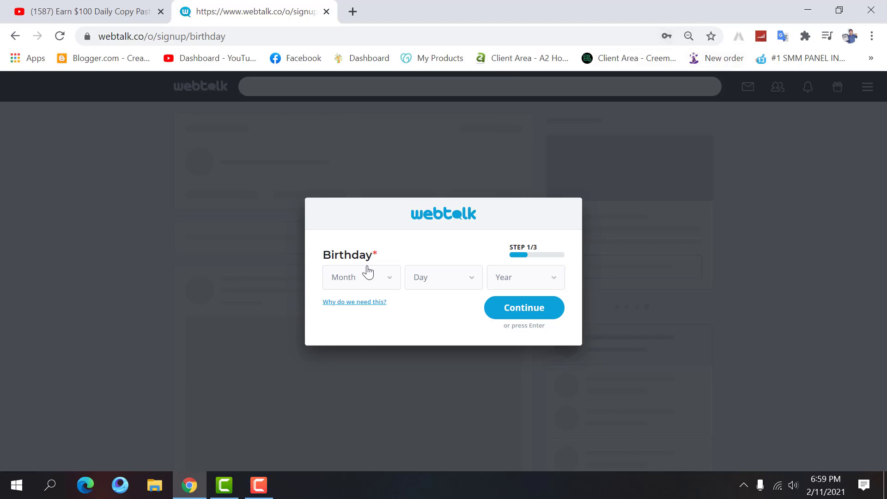
Step: Enter the month, day and year of the date of birth and continue to the gender question
click(363, 281)
scroll(358, 407, down, 1)
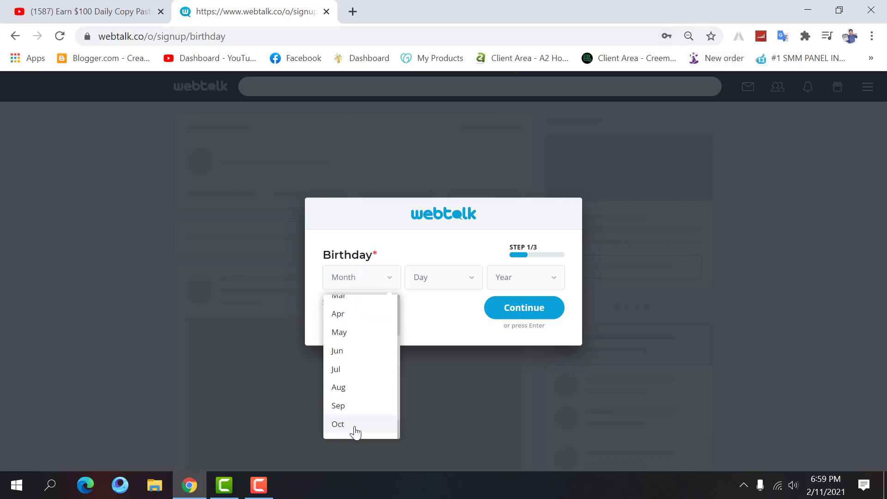
scroll(349, 431, up, 1)
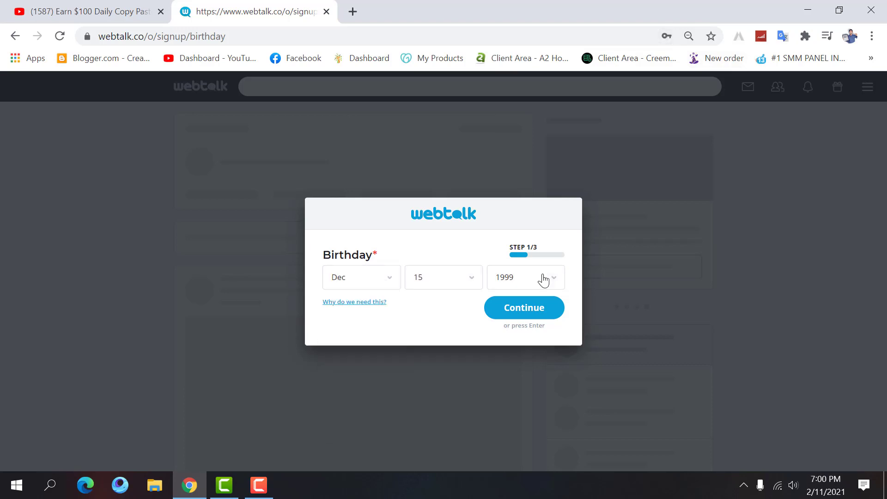
click(522, 314)
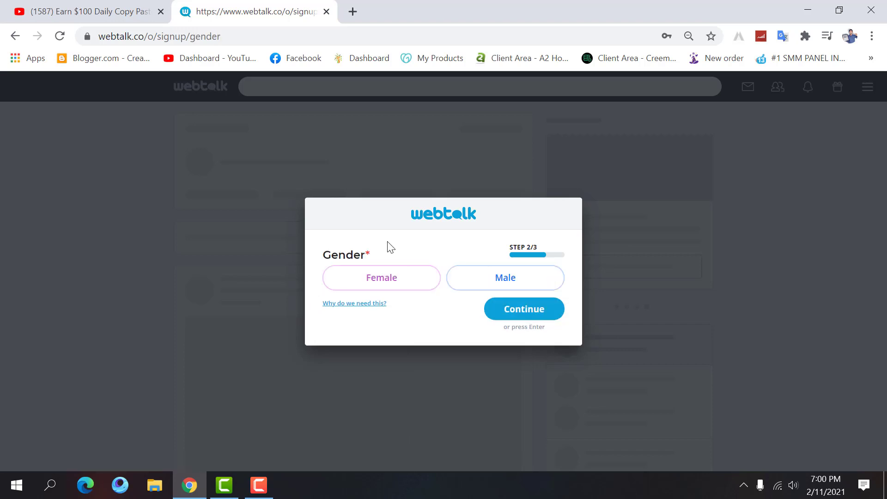
Step: Choose Male as the gender, fill in the location and continue to the human check
click(513, 284)
click(518, 310)
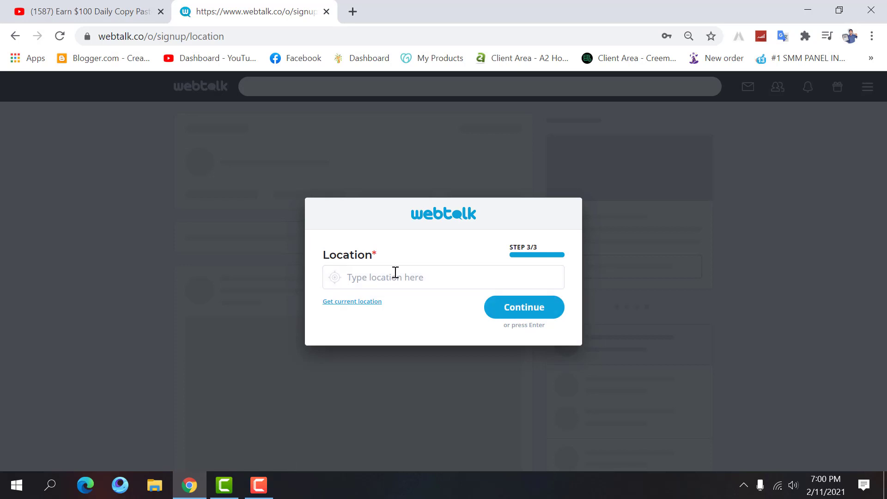
click(524, 310)
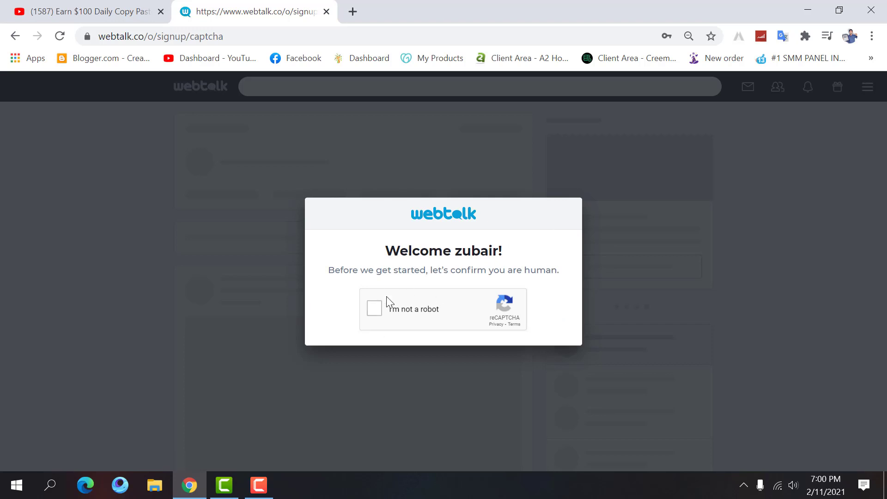
Step: Complete the "I'm not a robot" check and confirm the account with the 6-digit e-mail verification code
click(375, 309)
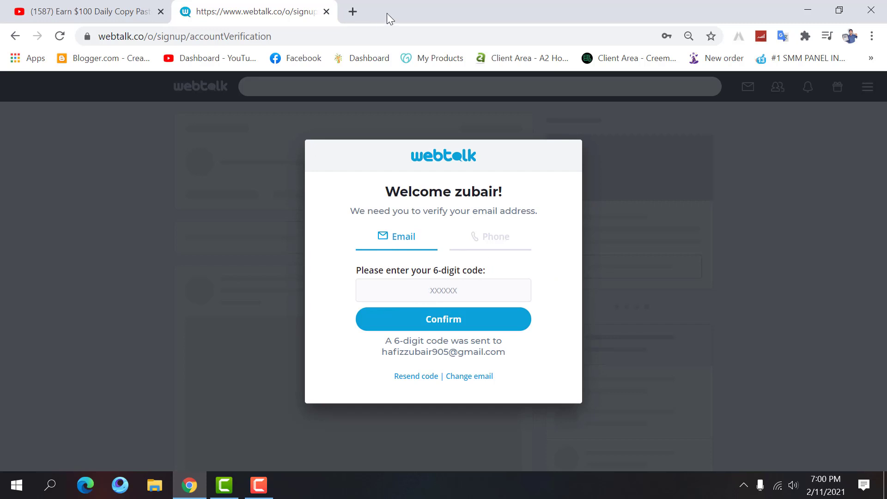
click(484, 326)
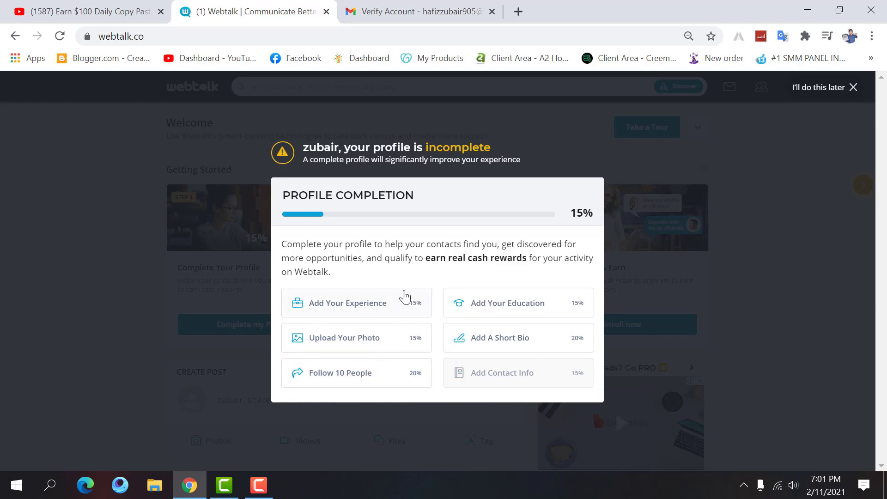
Step: Save an experience entry with company name, job title "i m creater youtuber", Chiniot location, Jan 2015 to Jan 2016 and description "i mak a good video for youtube channel"
click(358, 309)
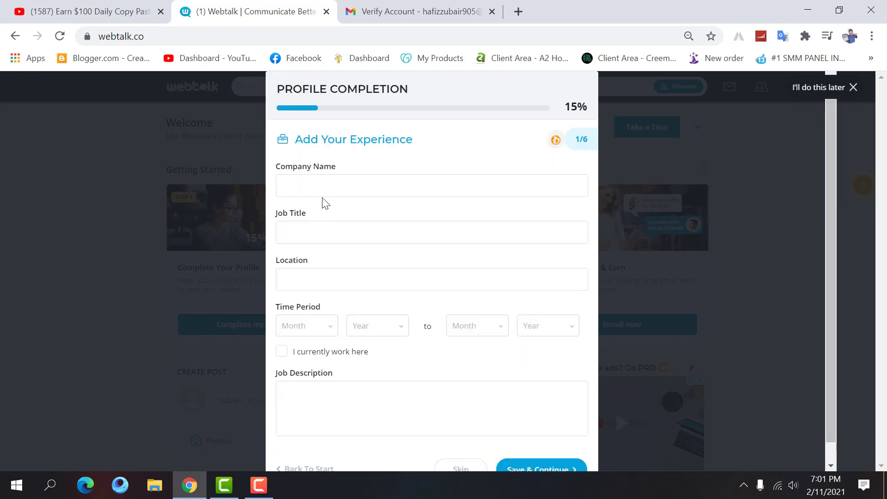
click(346, 184)
click(332, 219)
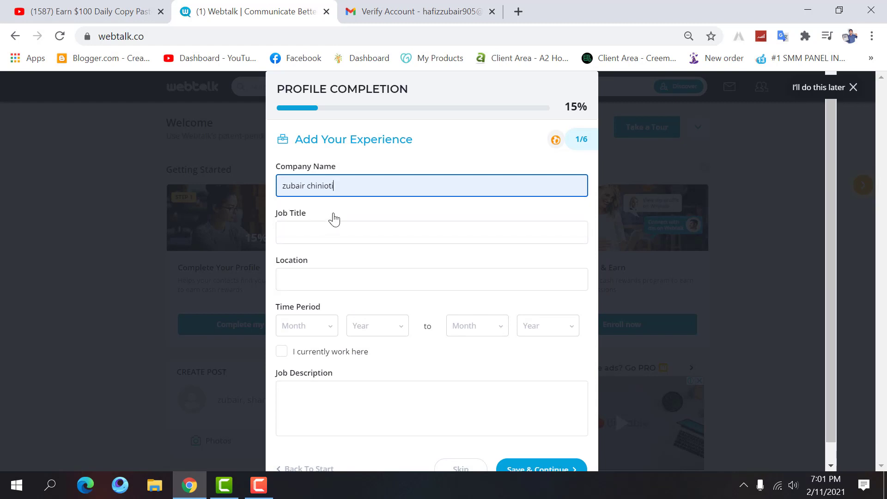
click(311, 224)
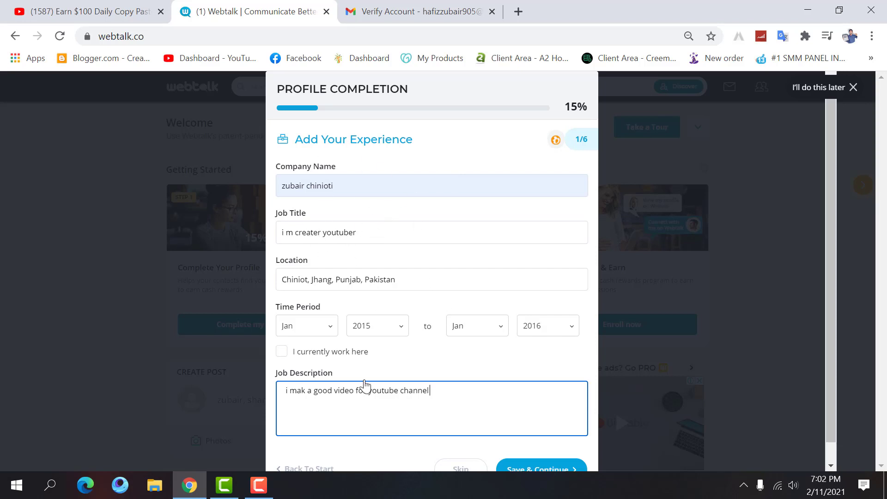
click(540, 469)
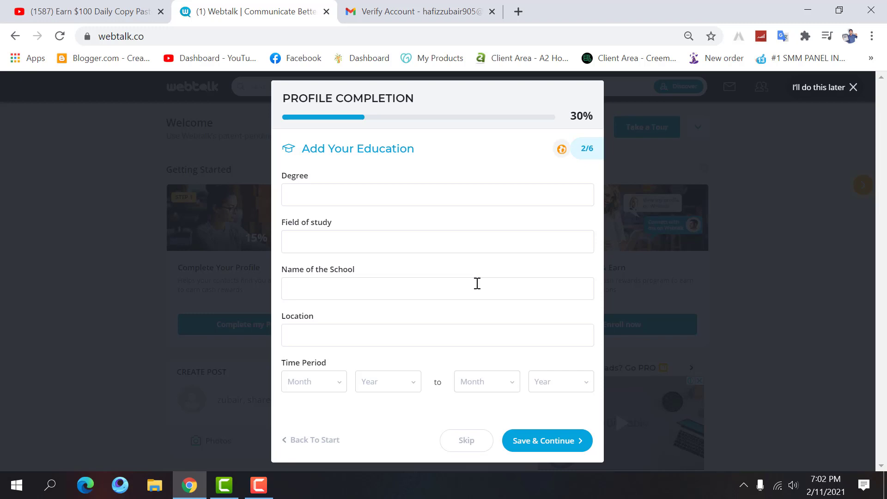
Step: Save an education entry with degree and field "matric", school "govt high school chiniot", location Chiniot, Jhang, Punjab, Pakistan, and period Jan 2017 to Jan 2017
click(349, 193)
click(353, 334)
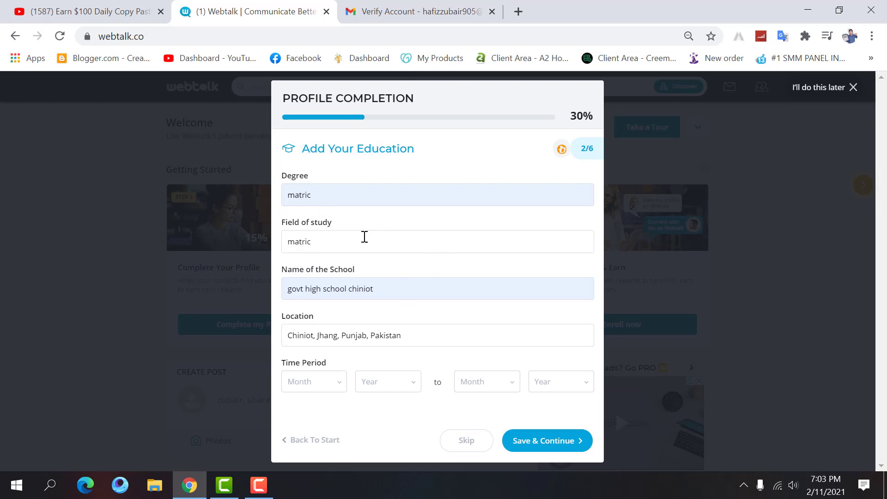
click(322, 386)
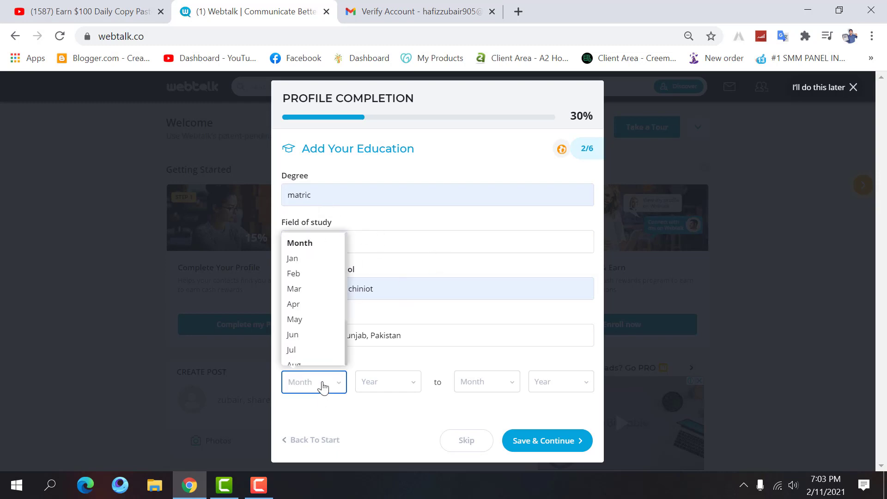
click(317, 257)
click(390, 387)
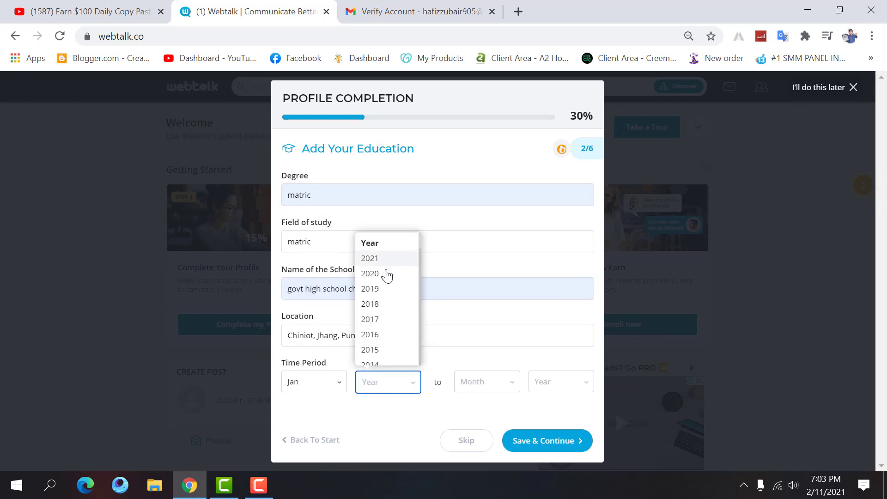
click(380, 319)
click(490, 391)
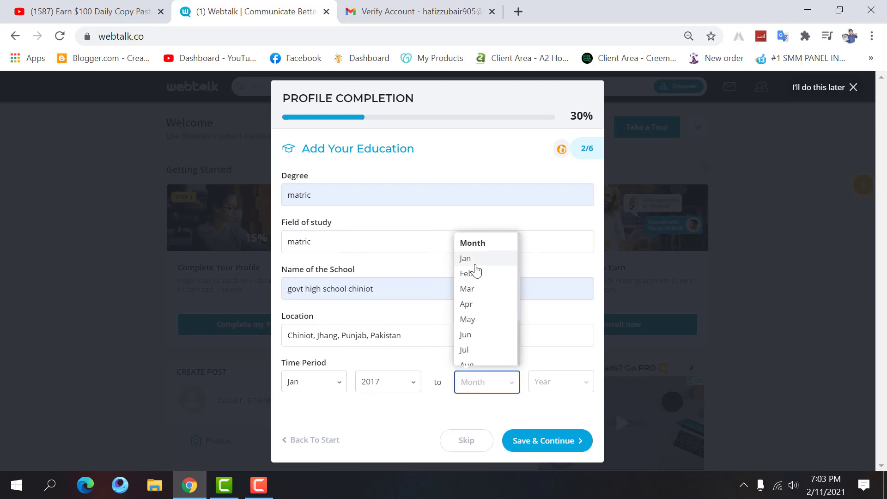
click(473, 258)
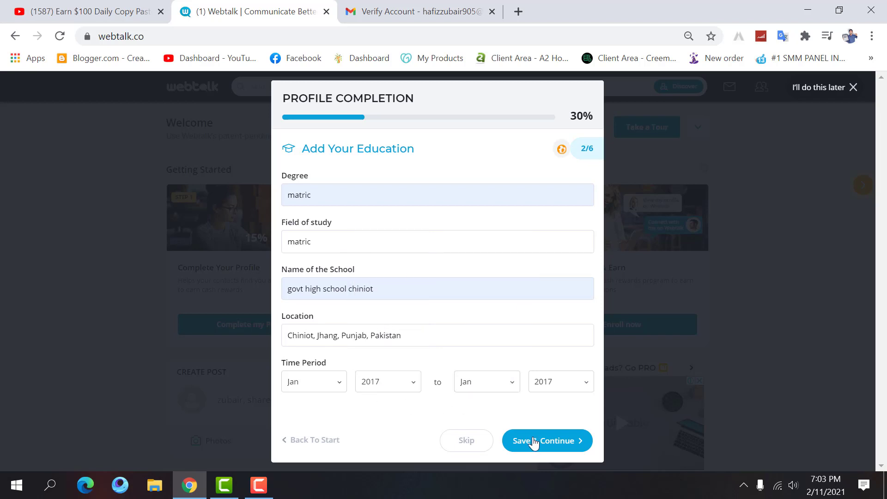
click(531, 441)
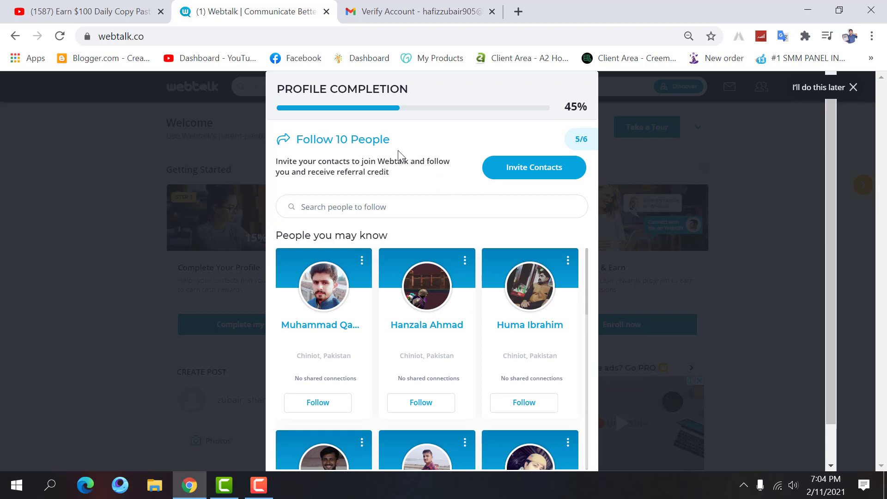
Step: Complete the remaining profile sections, including following 10 people, and start the free Cash Rewards enrollment
drag(587, 274, 593, 411)
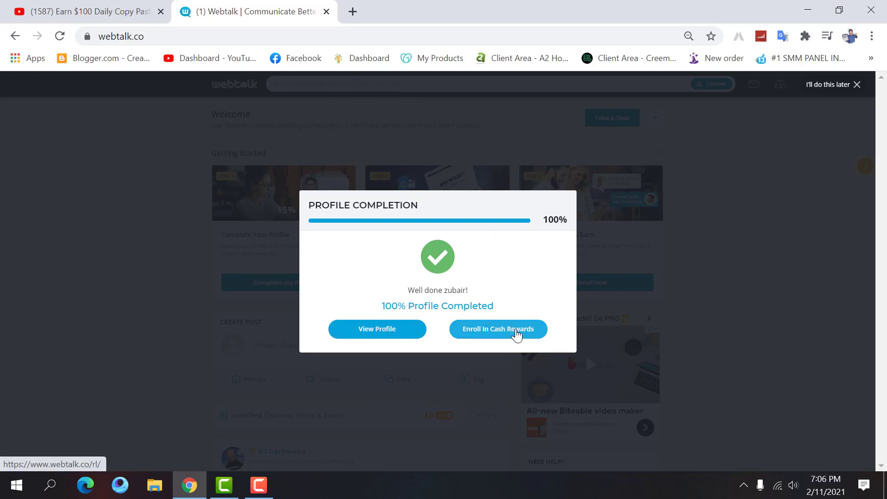
click(517, 334)
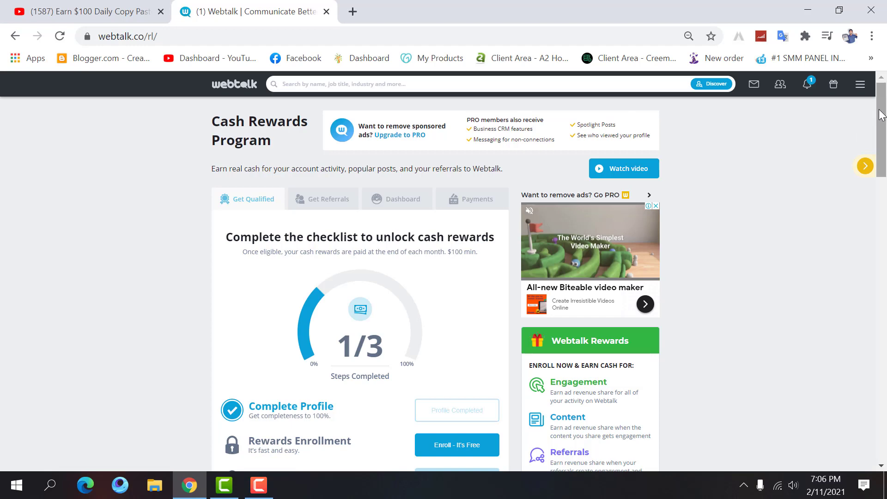
drag(882, 116, 885, 162)
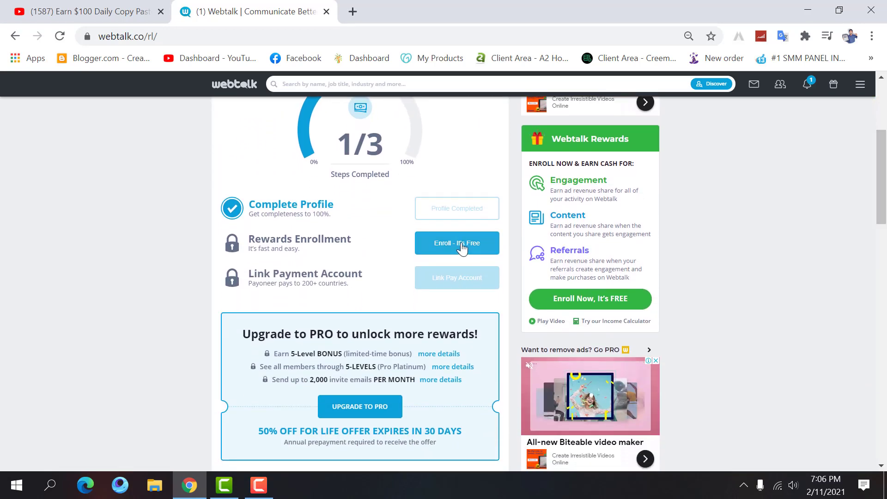
click(462, 248)
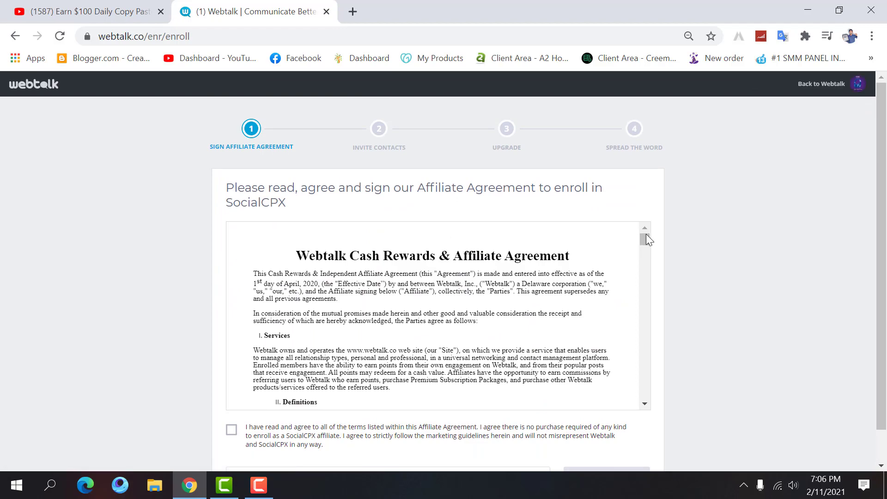
Step: Go through the Affiliate Agreement to its end, agree to its terms and sign it with the full legal name
drag(647, 240, 650, 398)
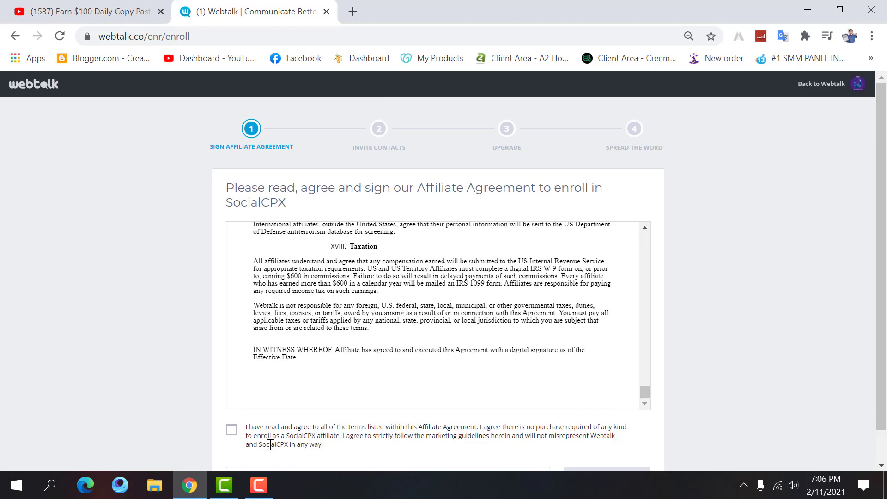
click(232, 433)
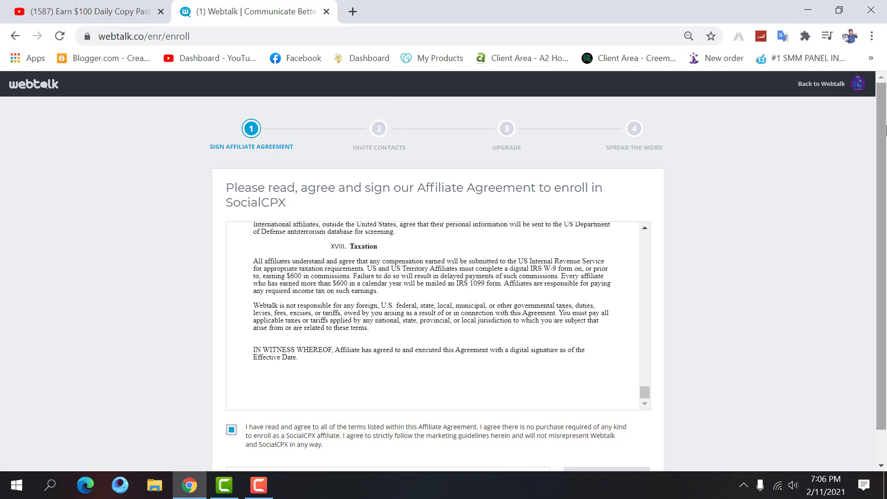
scroll(497, 435, down, 1)
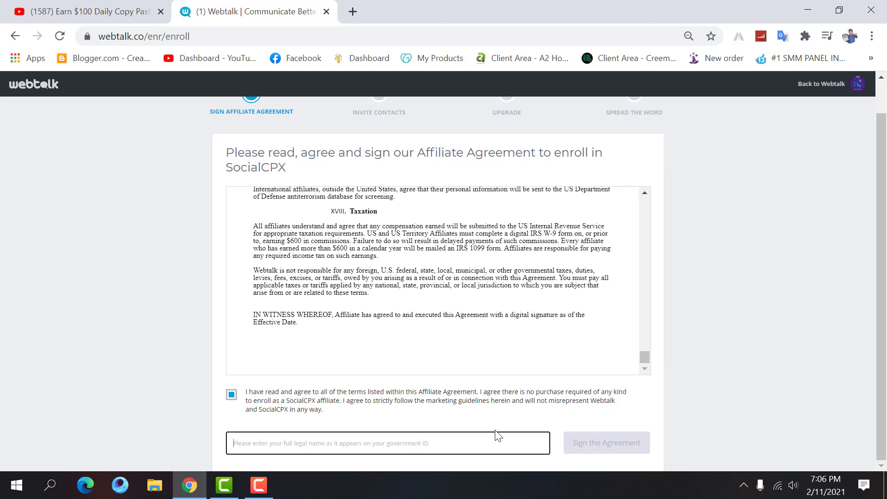
text(z)
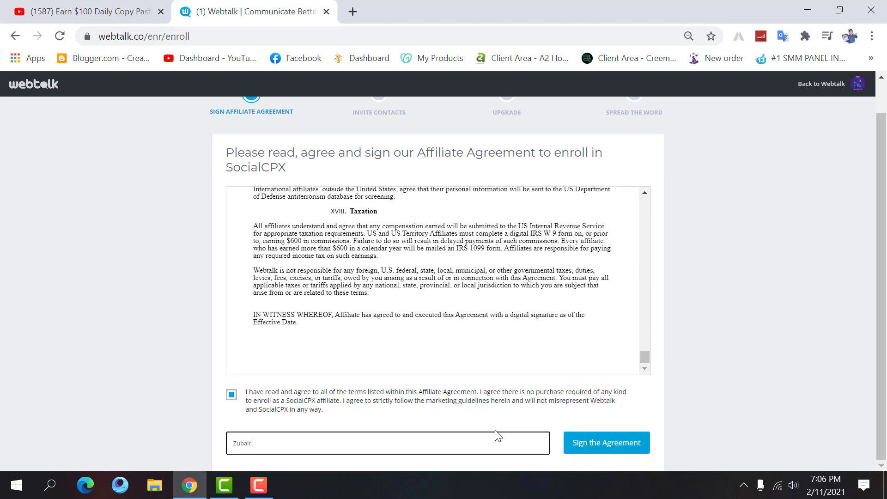
text(ubair Ahmad)
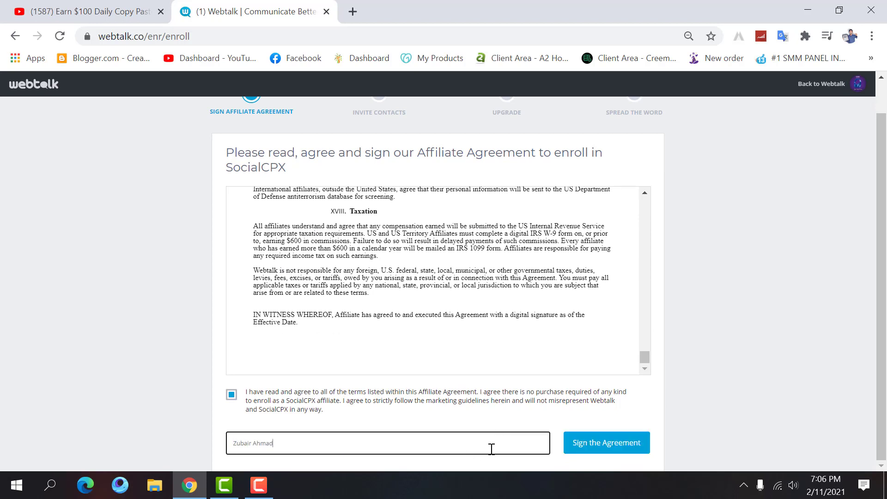
click(616, 448)
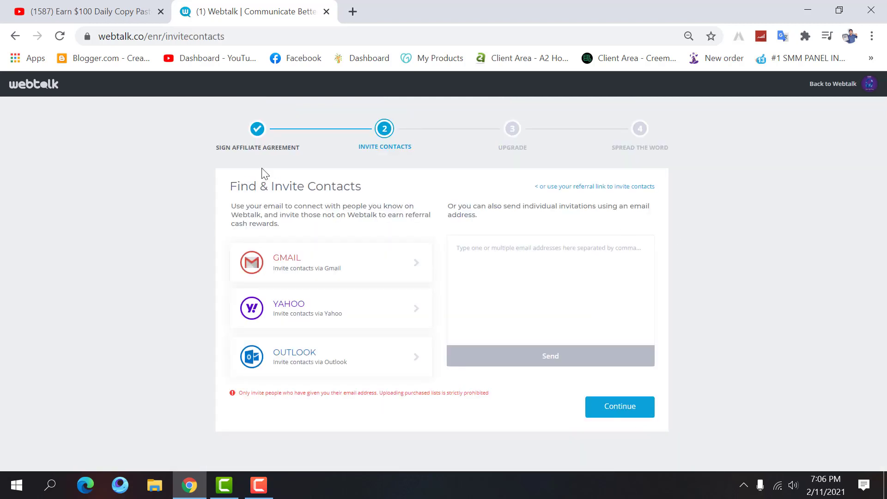
drag(229, 190, 365, 188)
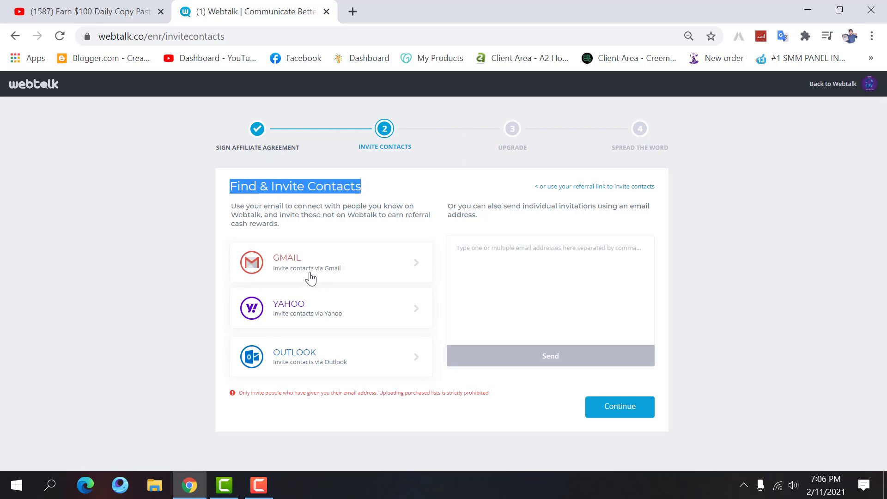
Step: Continue past the contact invitations, finish the affiliate enrollment without inviting anyone, and open the Payments Dashboard
click(624, 407)
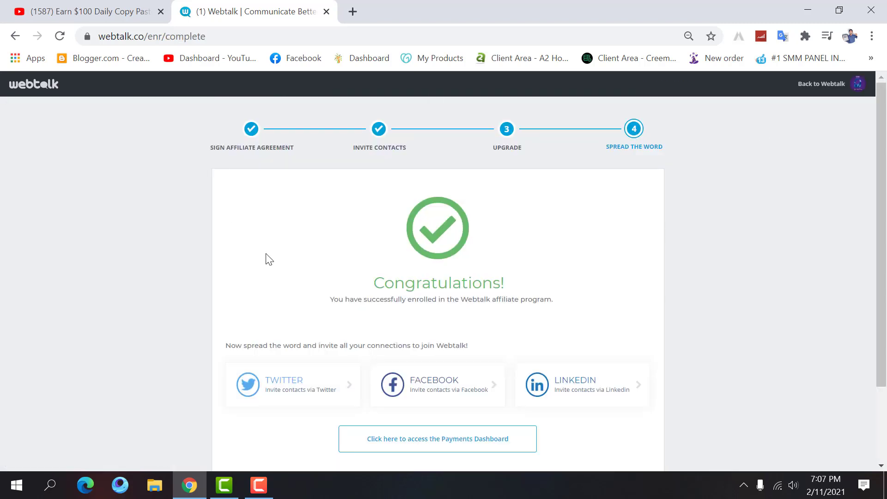
drag(374, 280, 549, 281)
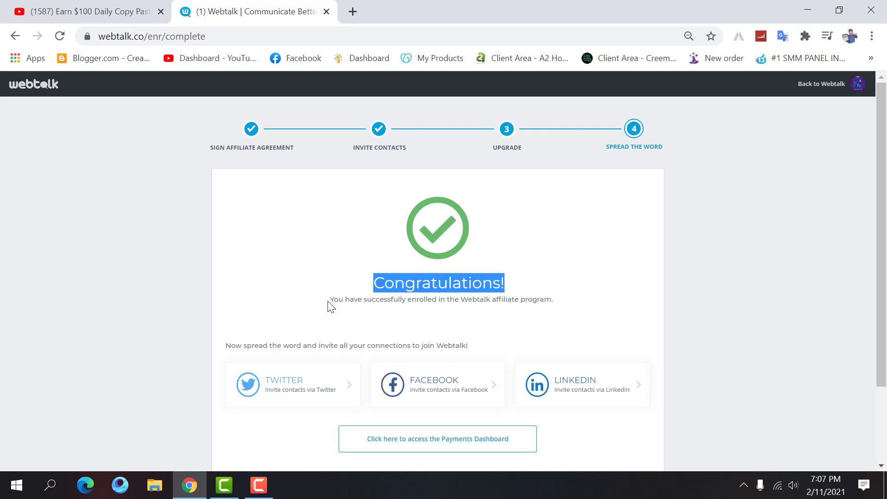
drag(328, 301, 571, 301)
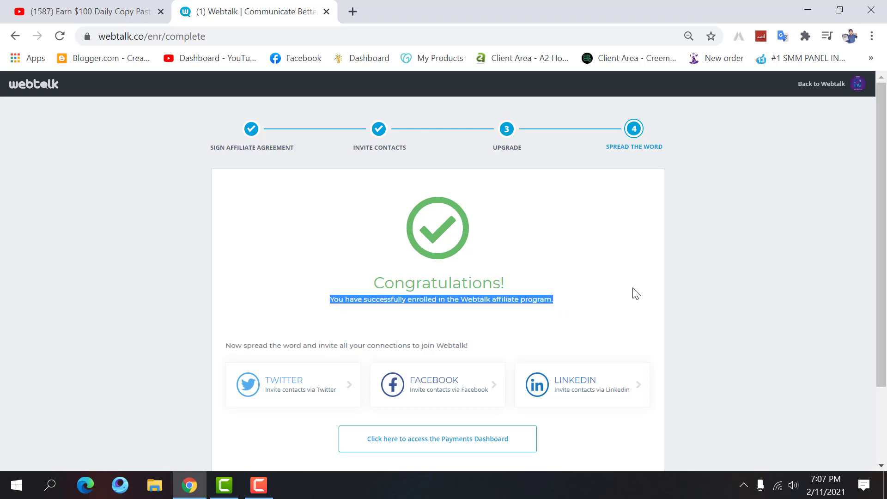
scroll(881, 231, down, 2)
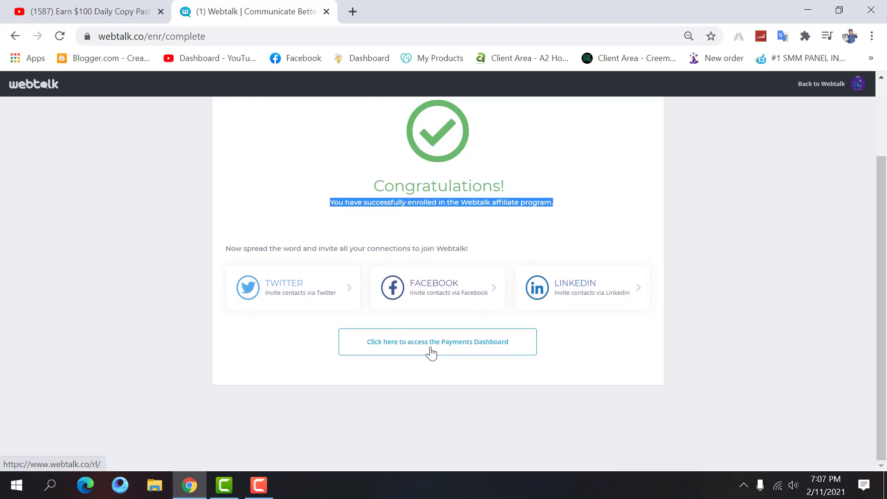
click(444, 346)
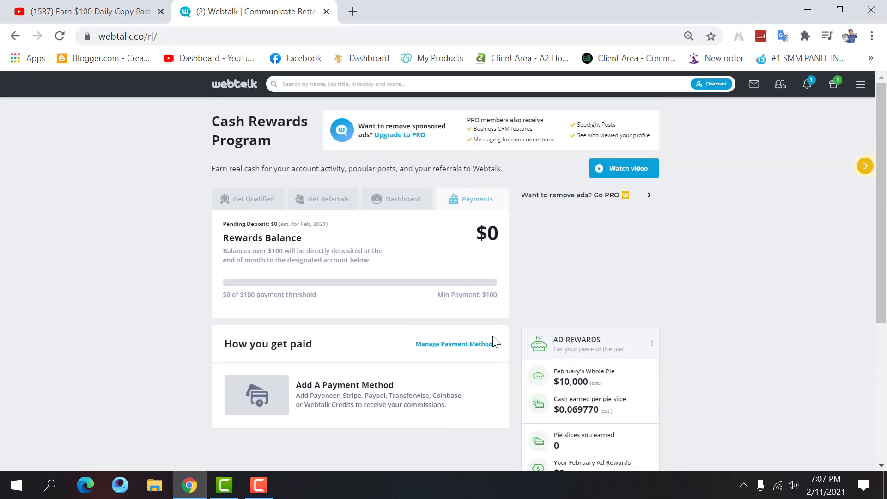
Step: Review the rewards balance, pending deposit and payment threshold details on the Cash Rewards Program page
drag(227, 237, 308, 238)
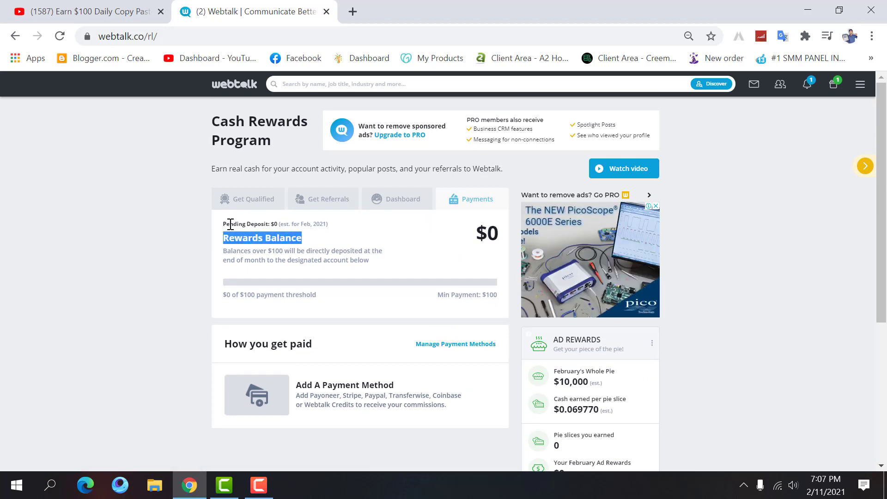
drag(224, 224, 401, 265)
drag(240, 293, 301, 294)
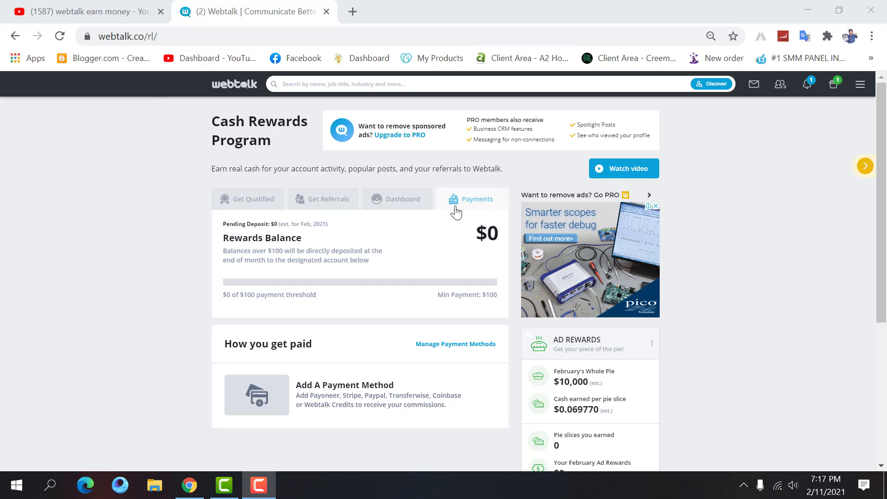
Step: Look through the earnings dashboard and referral tools, and examine the profile and enrollment items on the qualification checklist
click(406, 200)
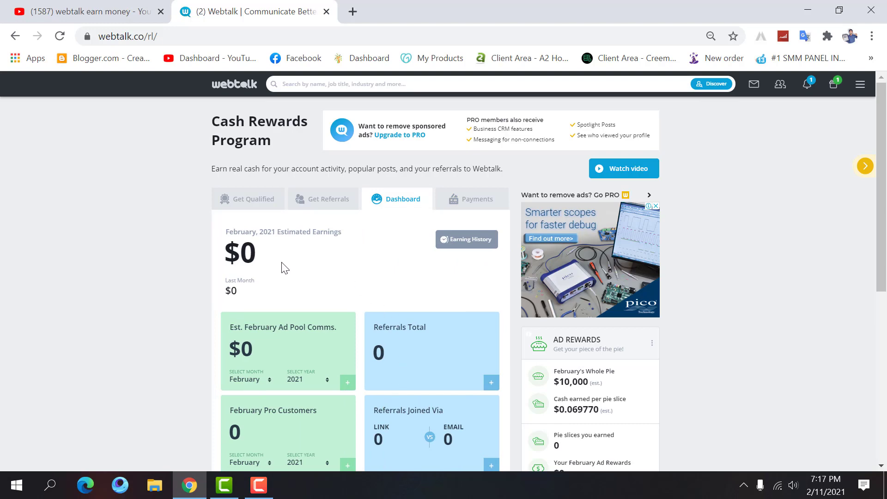
click(320, 206)
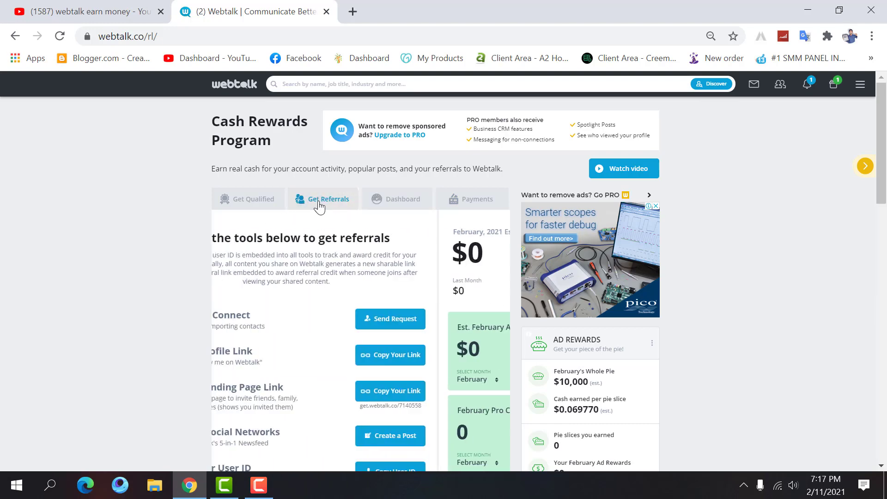
click(250, 200)
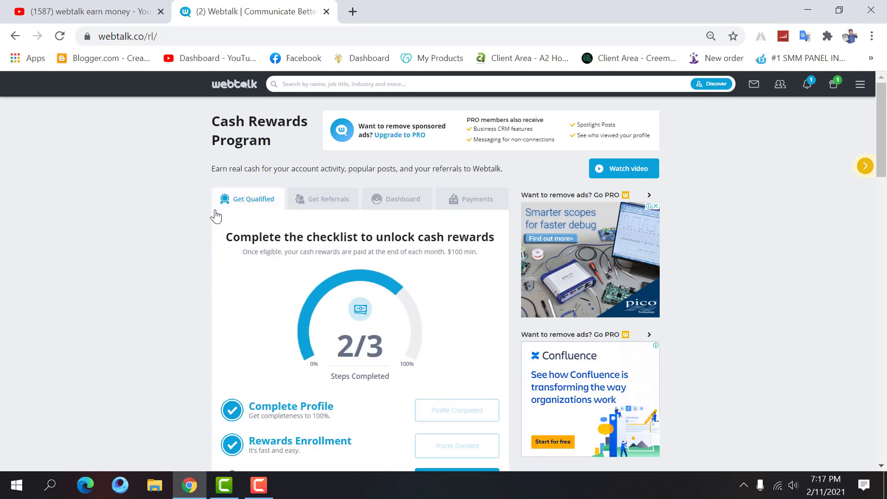
scroll(214, 214, down, 5)
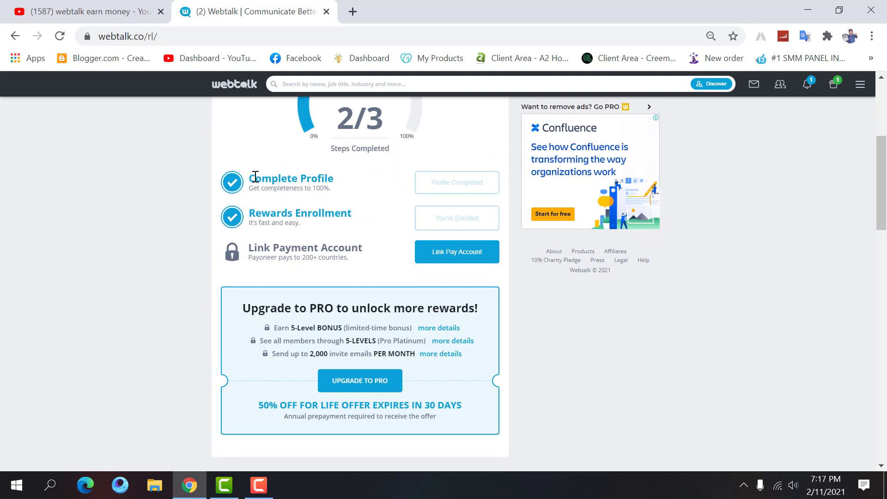
drag(251, 172, 345, 176)
click(367, 180)
drag(253, 209, 349, 209)
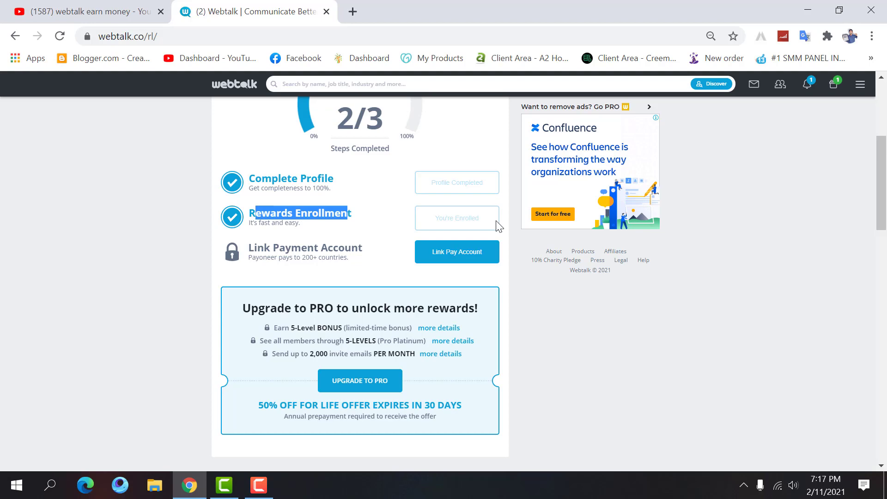
Step: Open the payment account linking option from the checklist and view the available payout methods
click(470, 252)
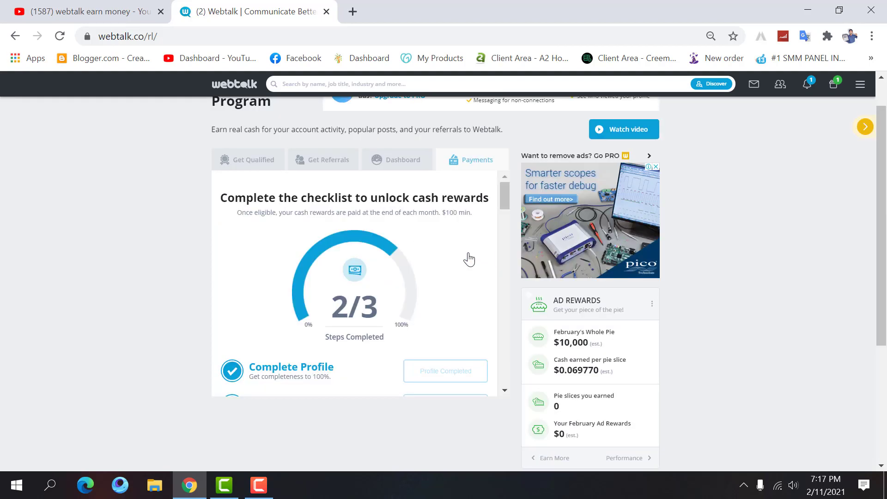
scroll(737, 260, down, 3)
scroll(199, 258, up, 3)
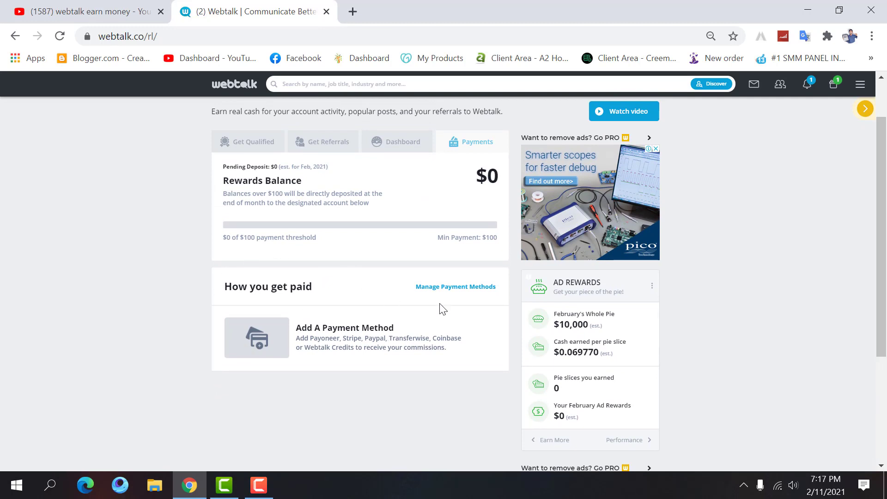
Step: Go to the newsfeed home page, browse the posts and close the floating video ad
click(234, 86)
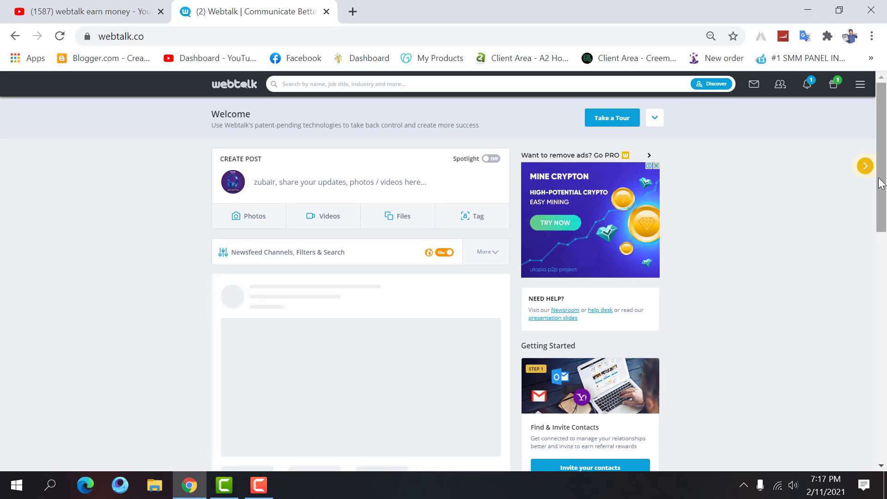
drag(880, 180, 879, 158)
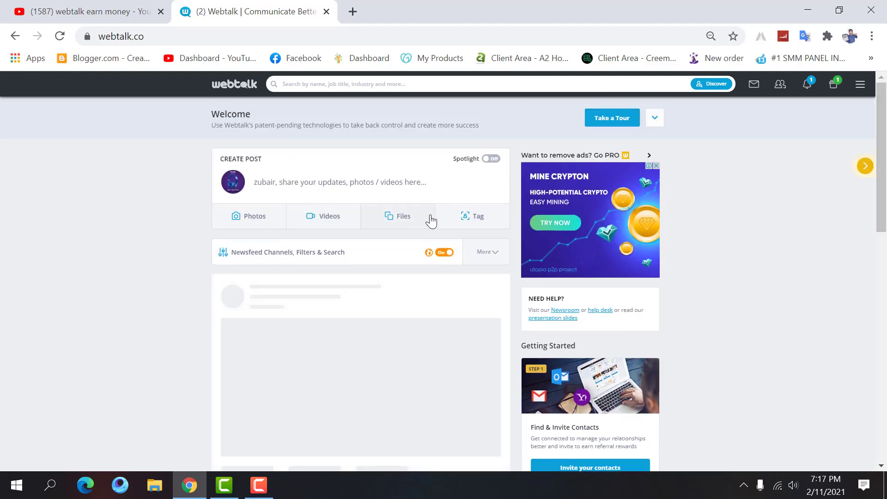
mouse_move(882, 187)
mouse_down()
mouse_move(884, 254)
mouse_move(880, 172)
mouse_move(882, 231)
mouse_move(882, 189)
mouse_up()
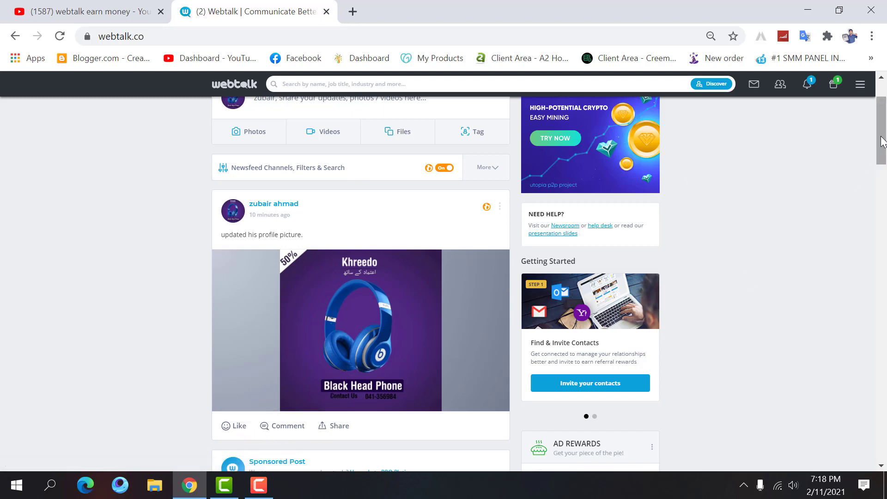
drag(883, 142, 883, 286)
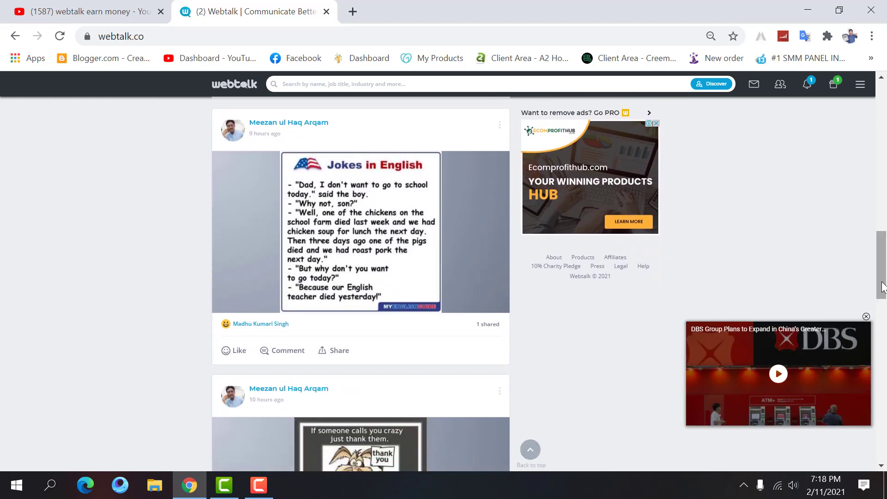
click(866, 316)
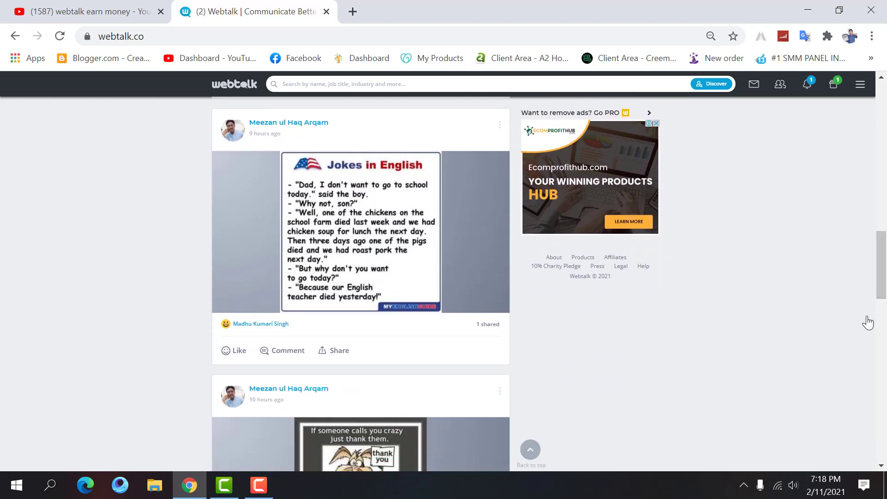
Step: Revisit the Cash Rewards Program page through the account's Rewards entry and return to the newsfeed home page
click(860, 87)
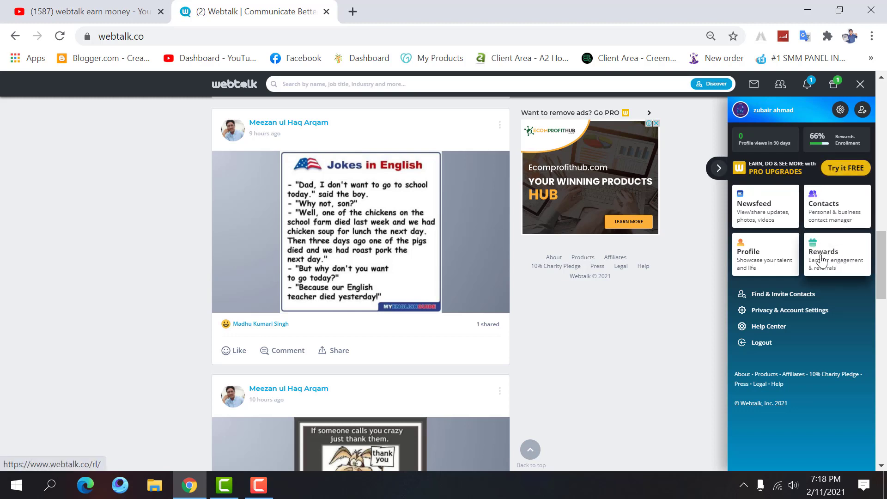
click(847, 262)
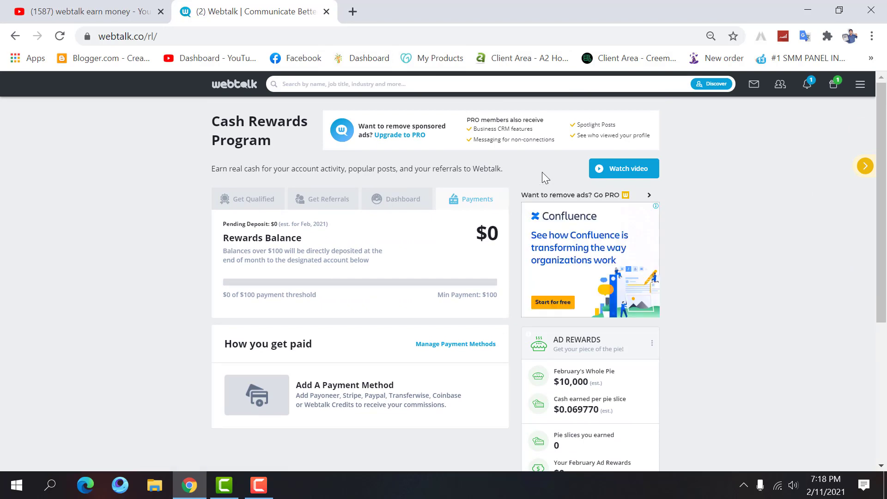
click(231, 83)
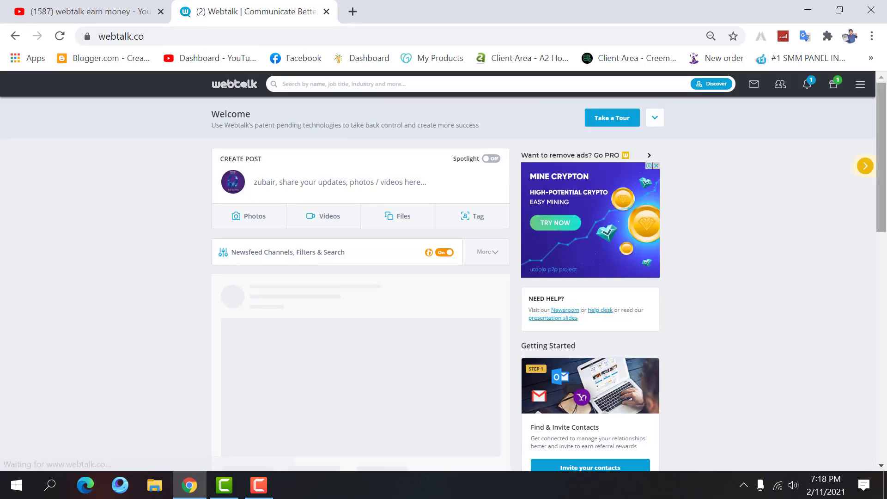
scroll(394, 135, down, 2)
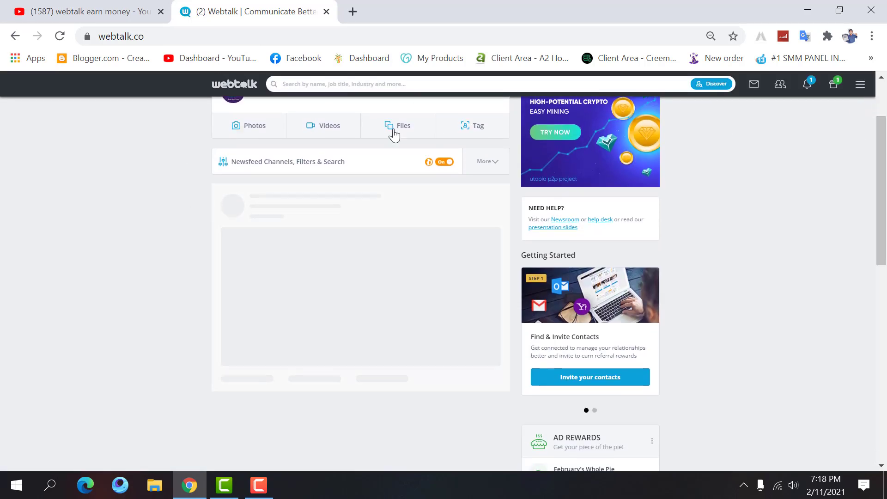